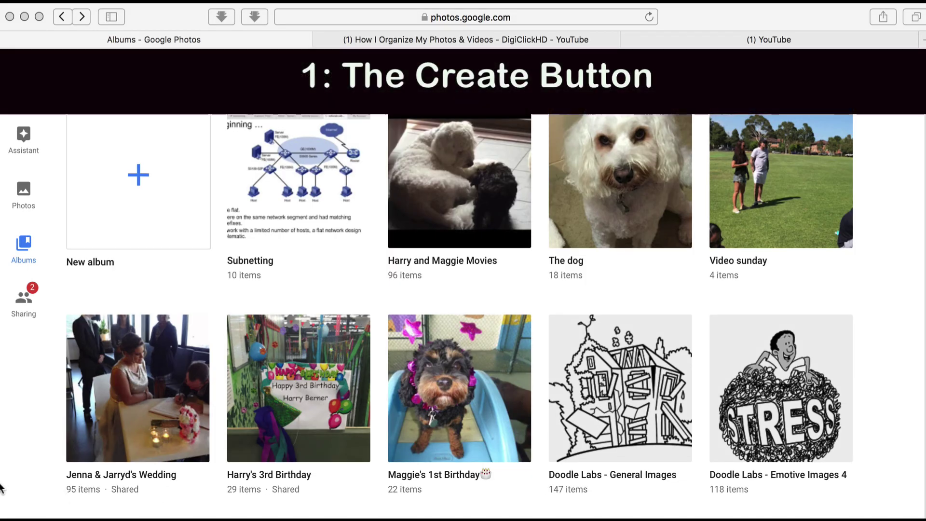
Switch from the Albums page to the main Photos timeline.
click(20, 195)
click(21, 193)
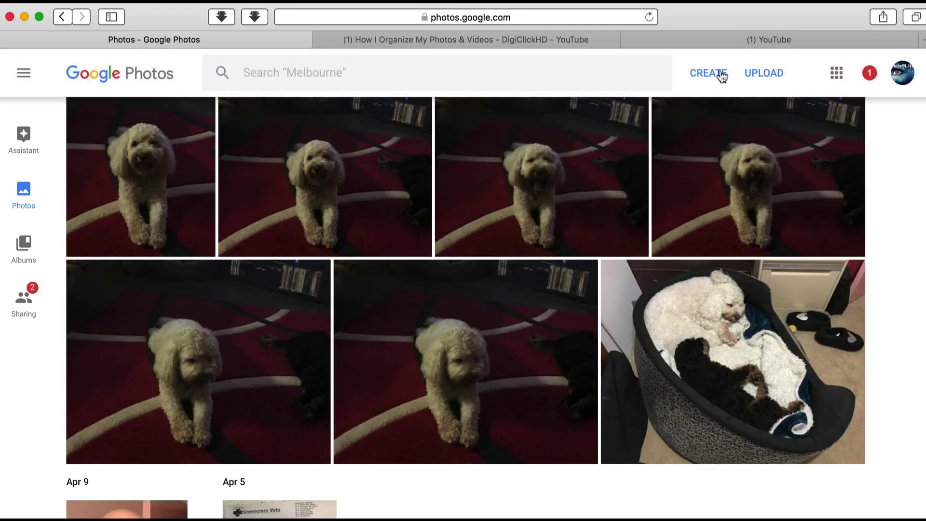
Create an album of two black dog photos, the Oct 1 dog video, and two white dog photos.
click(716, 76)
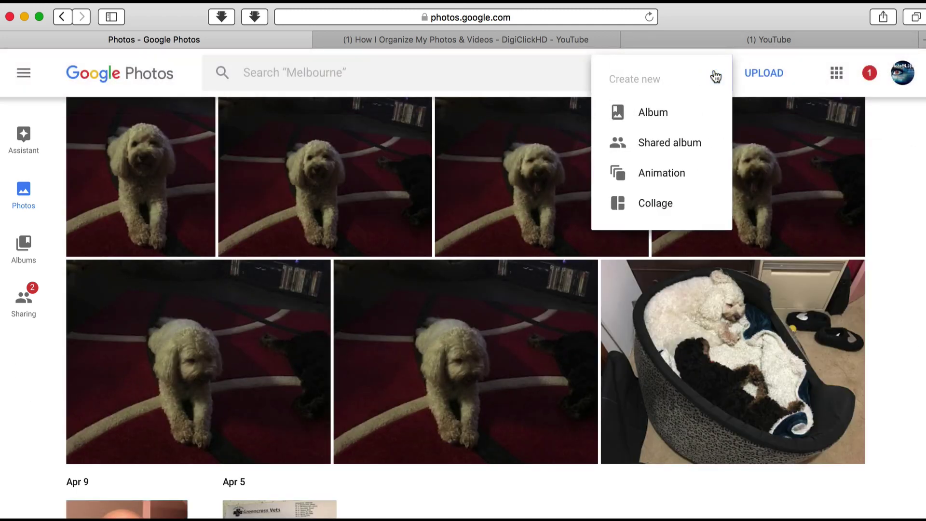
click(663, 114)
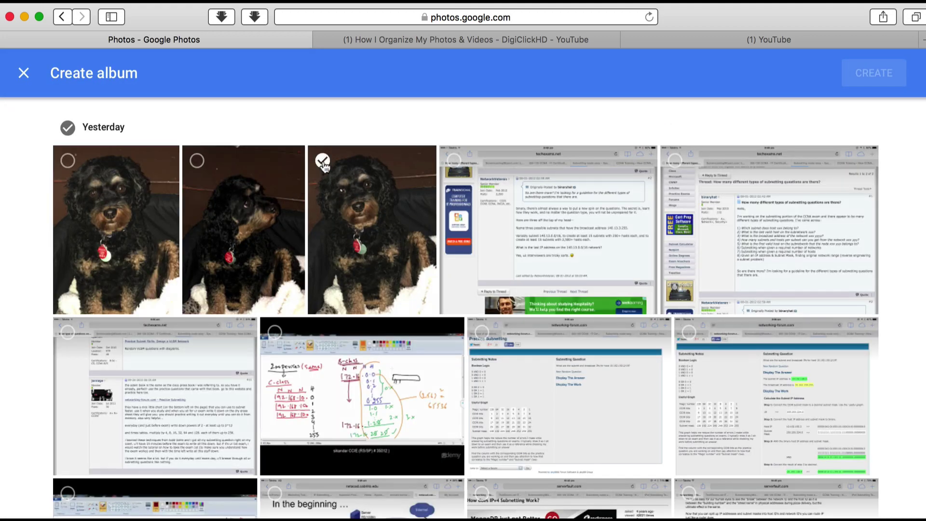
click(322, 161)
click(67, 161)
scroll(429, 379, down, 2)
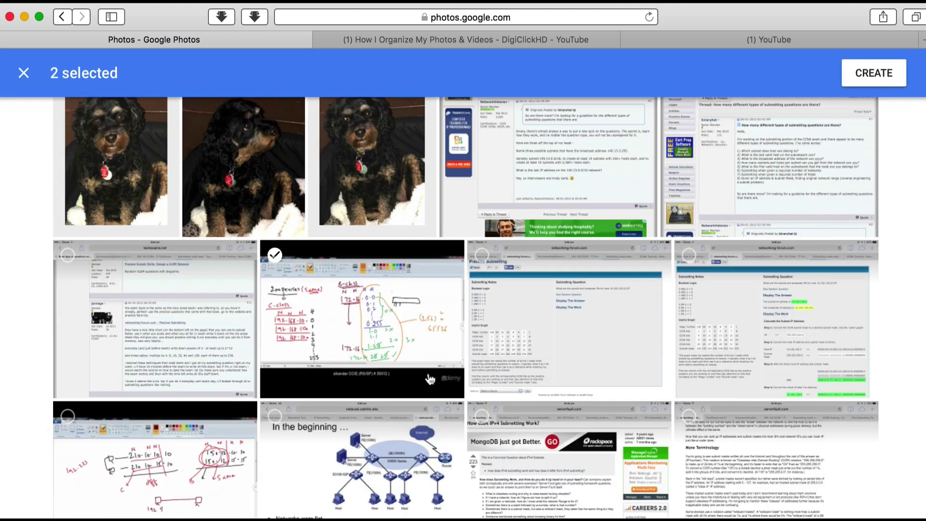
scroll(429, 380, down, 8)
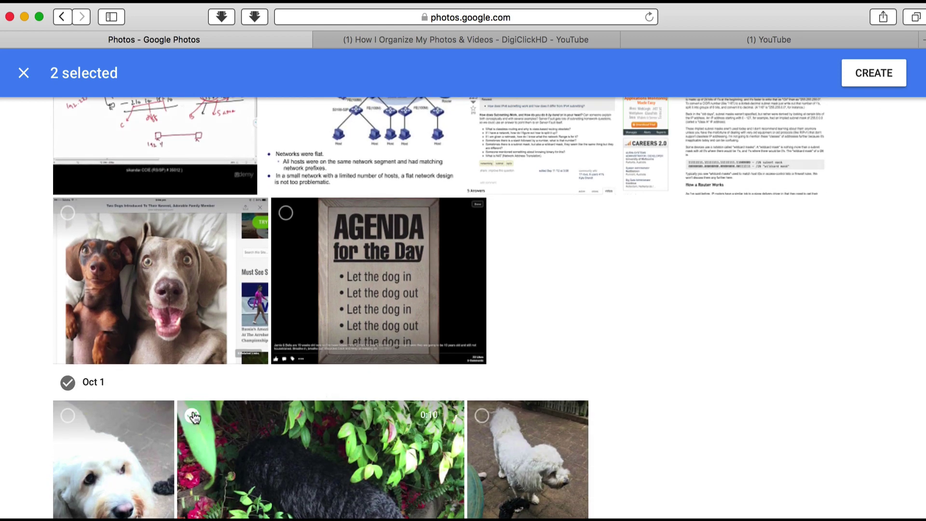
click(193, 417)
click(481, 416)
scroll(598, 417, down, 5)
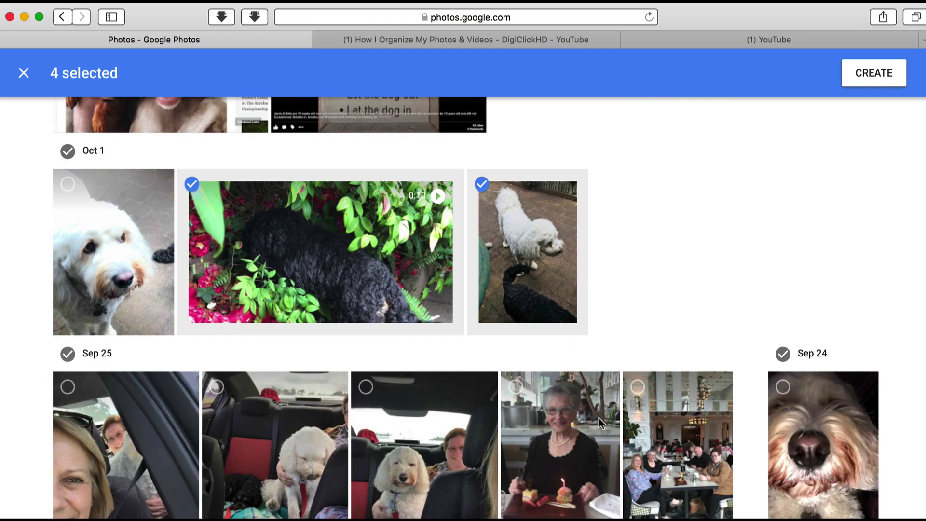
scroll(598, 417, down, 4)
click(588, 413)
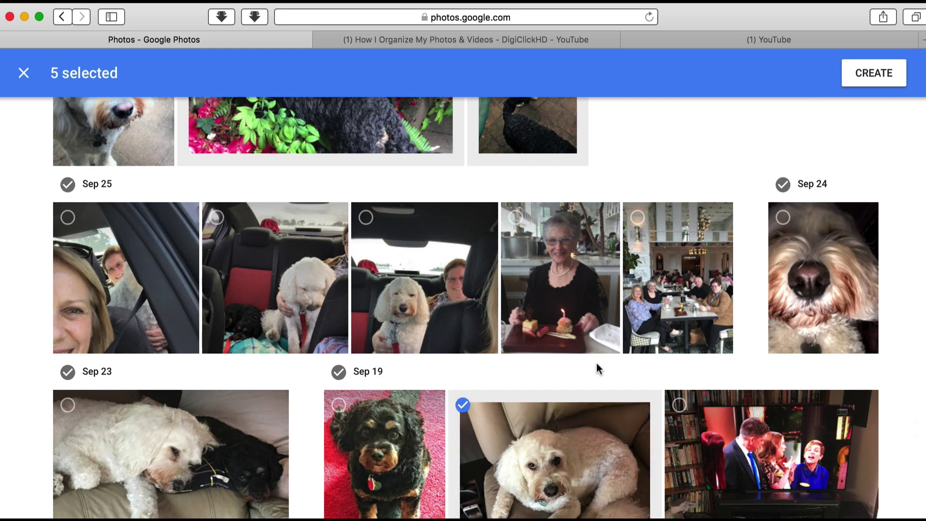
click(866, 77)
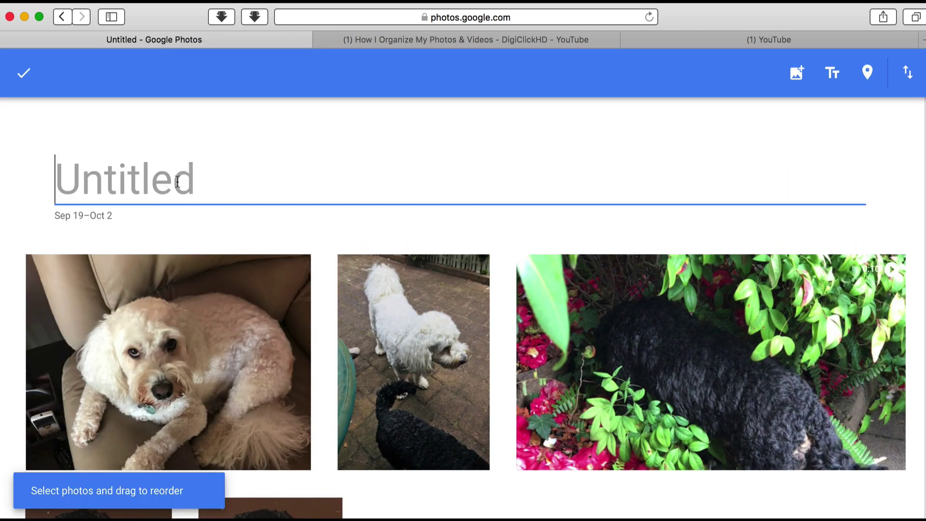
Title the album 'The dogs 1' and pick the Sep 15 dog video and Sep 16 dog photo to add.
text(The dogs 1)
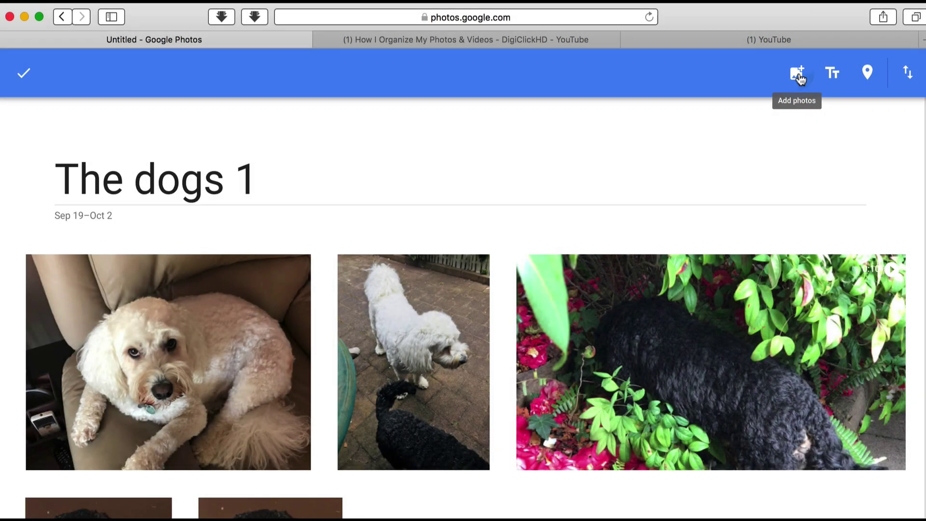
click(799, 77)
scroll(479, 358, down, 3)
scroll(479, 355, down, 15)
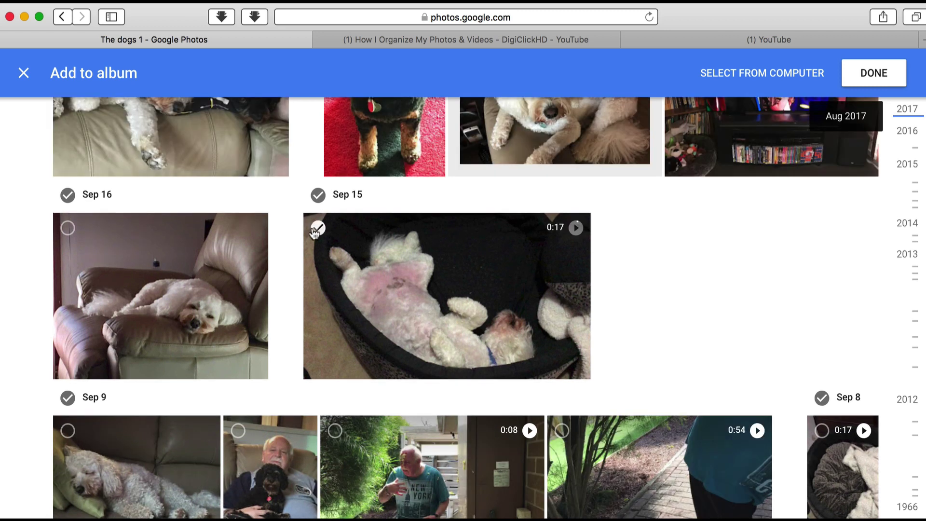
click(318, 228)
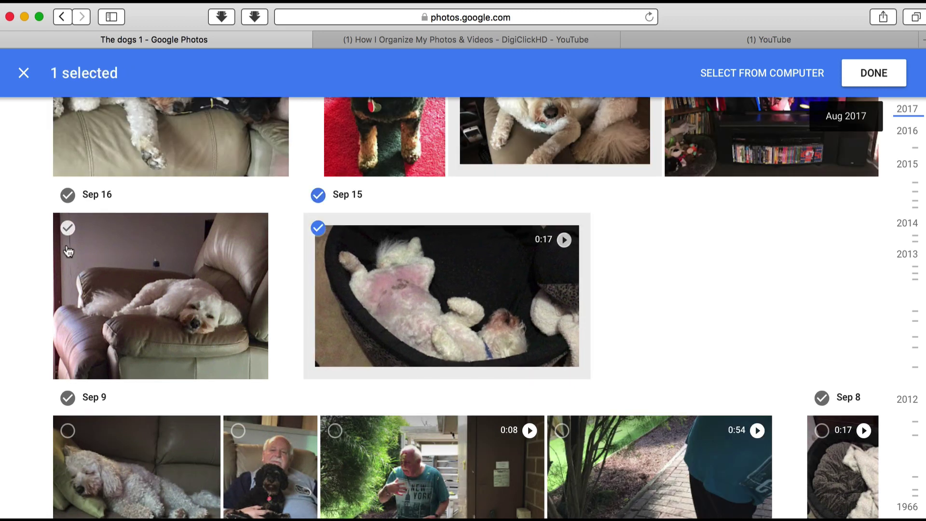
click(67, 228)
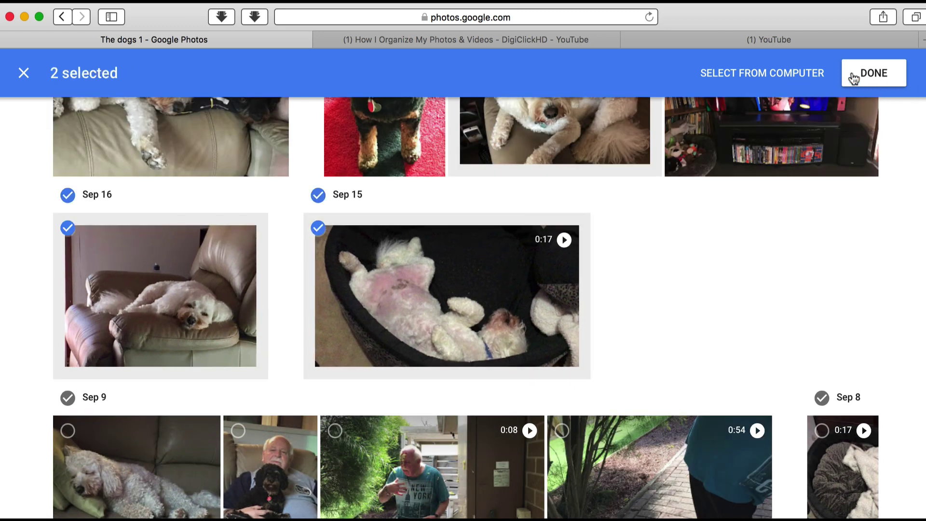
click(773, 78)
Upload 'Harrys 4th birthday.mp4' from the Pictures folder into The dogs 1.
click(155, 376)
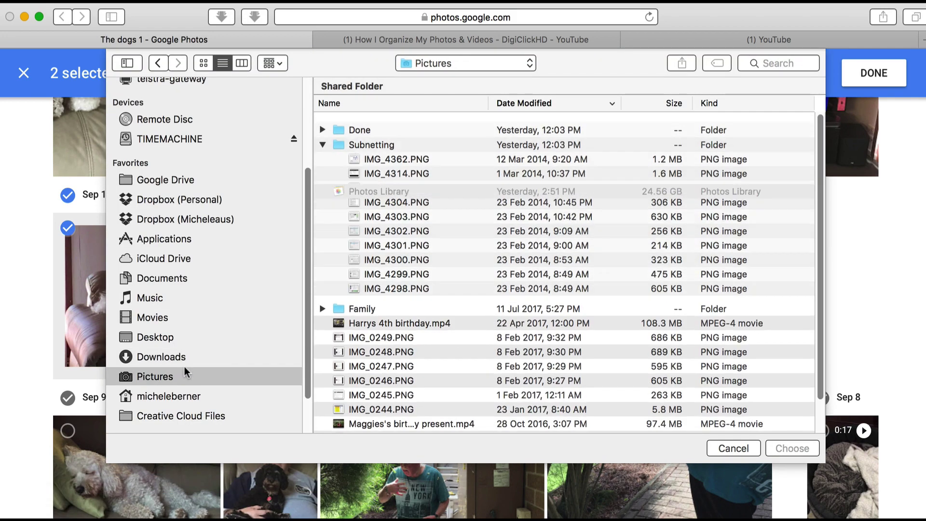
click(372, 326)
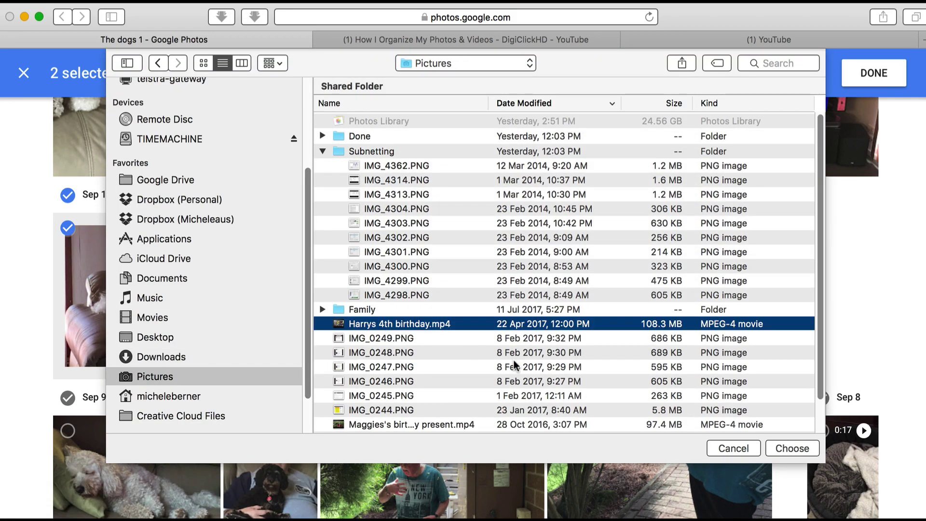
click(792, 448)
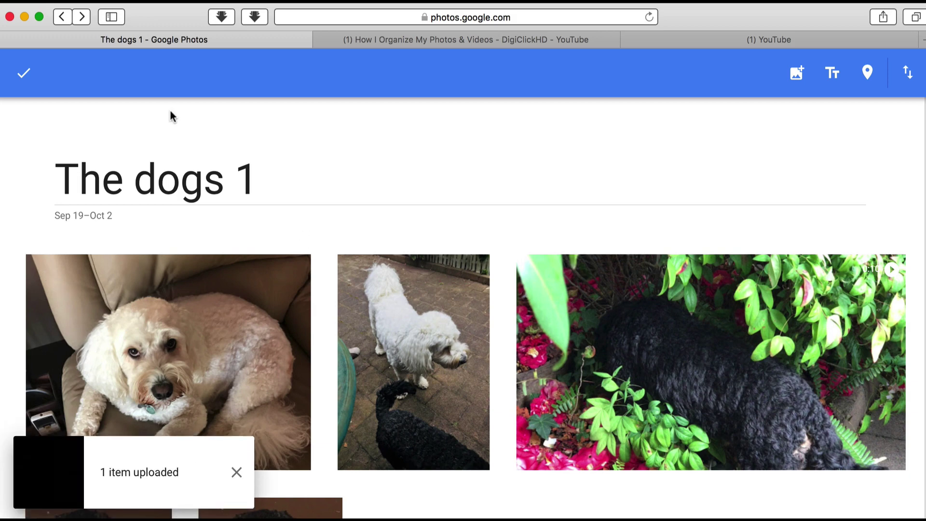
scroll(410, 189, down, 3)
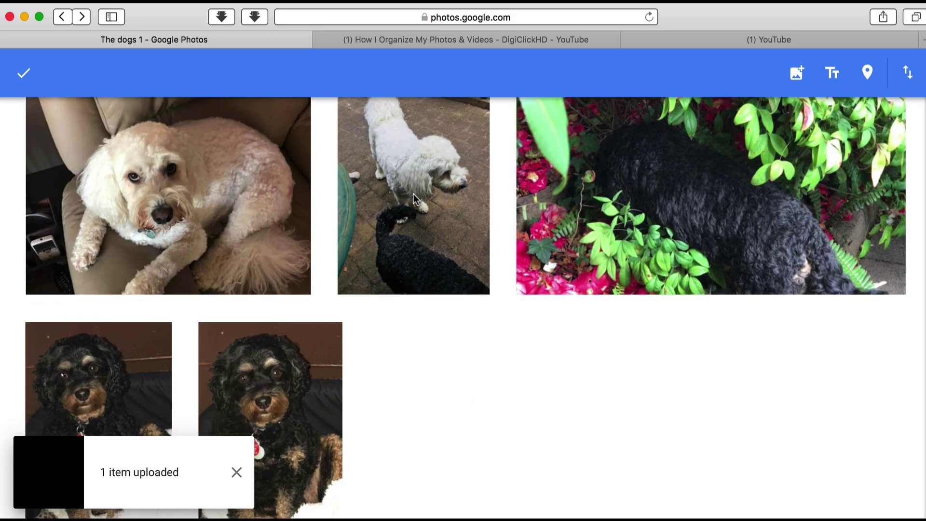
scroll(166, 289, up, 4)
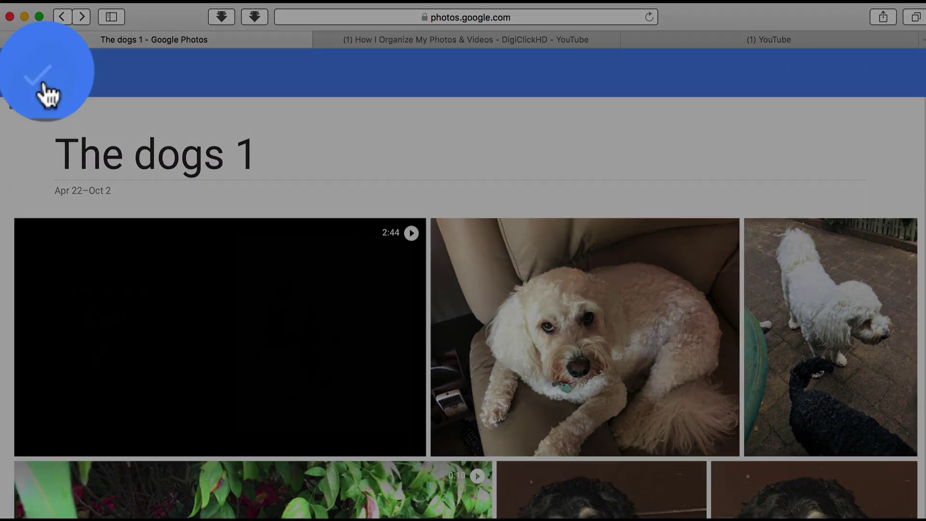
Finish editing The dogs 1 and return to the Albums list, where it shows 6 items.
click(44, 86)
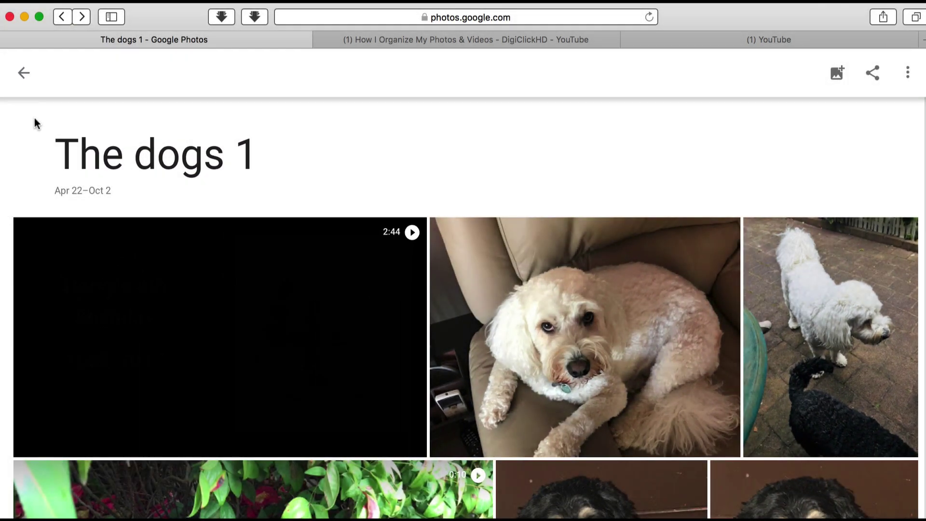
click(24, 75)
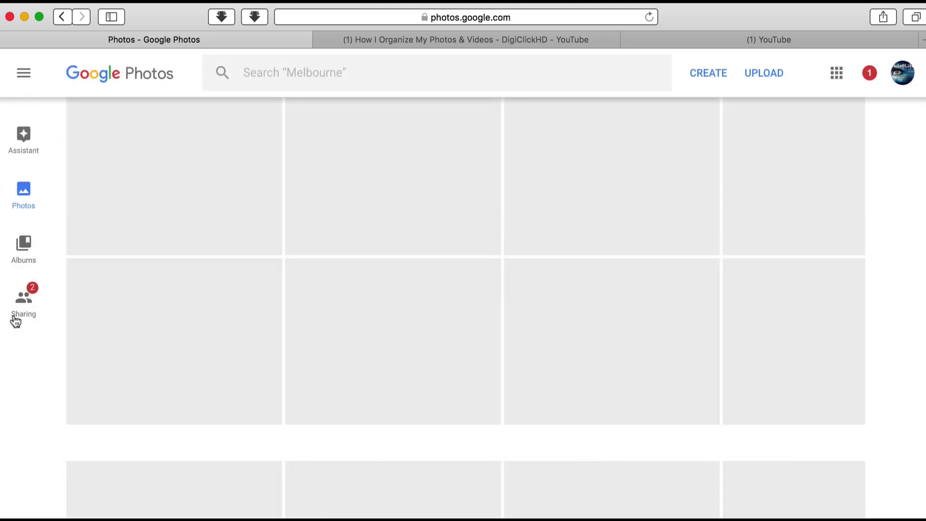
click(22, 256)
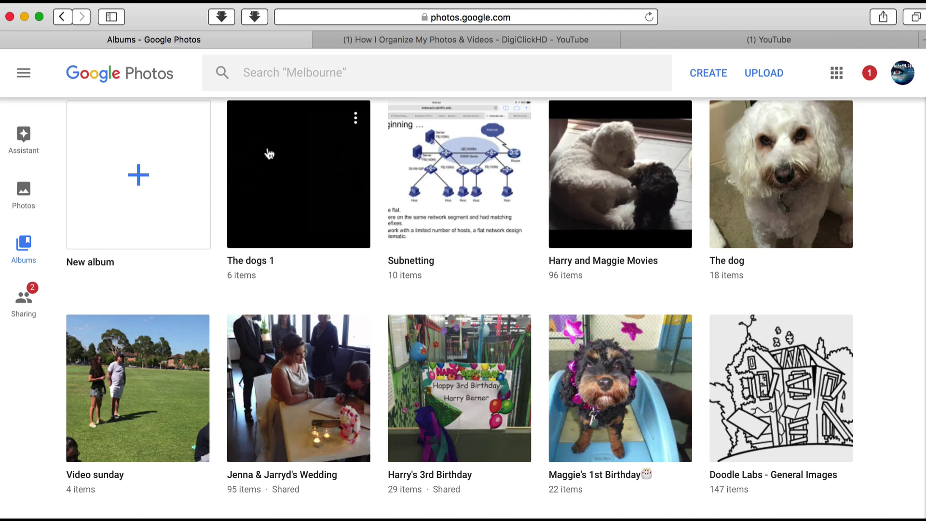
Make the white dog on the armchair photo the cover of The dogs 1.
click(300, 202)
click(905, 72)
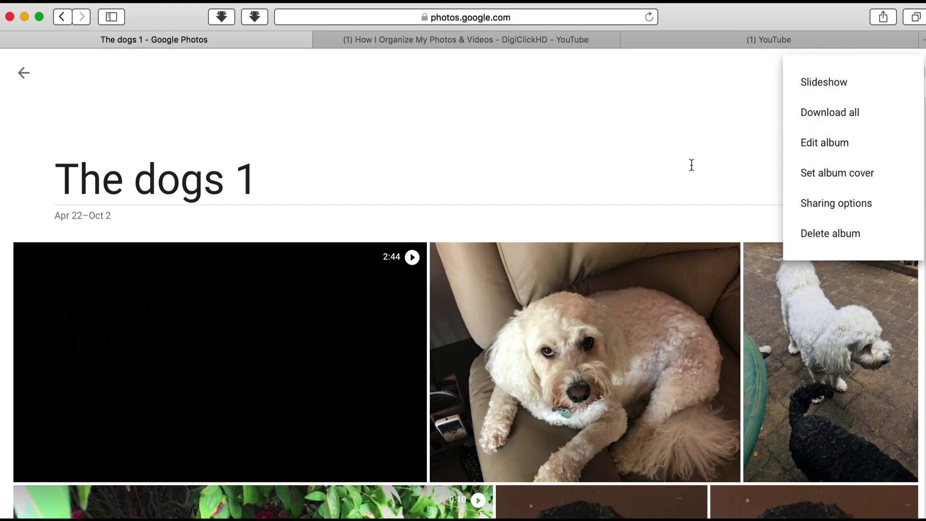
click(821, 176)
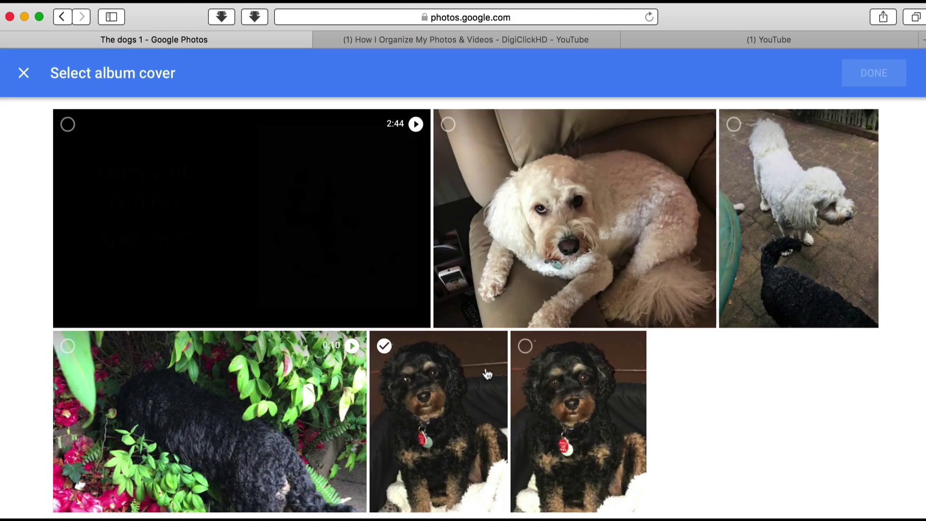
click(492, 227)
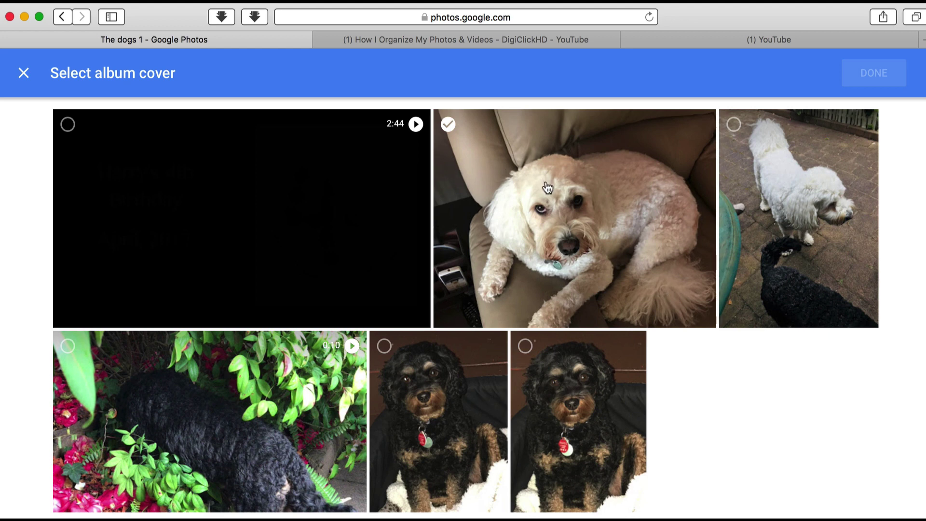
click(447, 126)
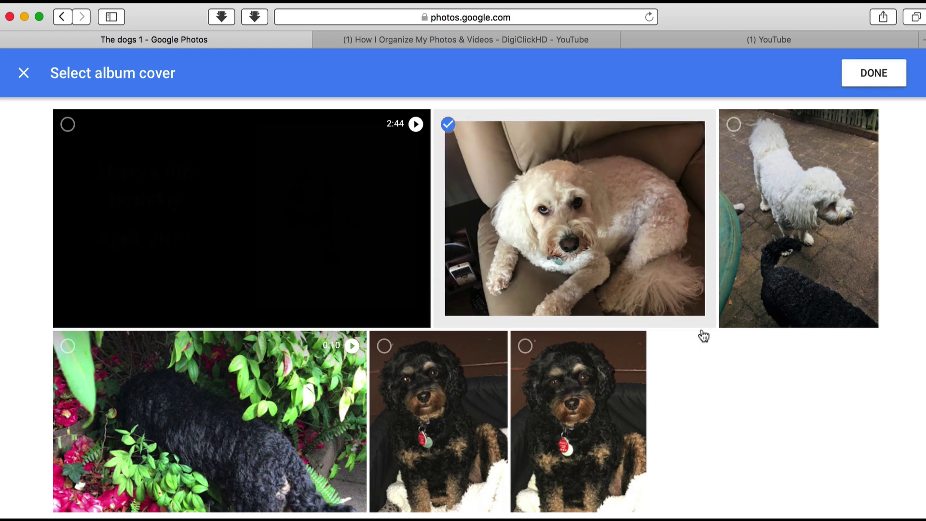
click(879, 74)
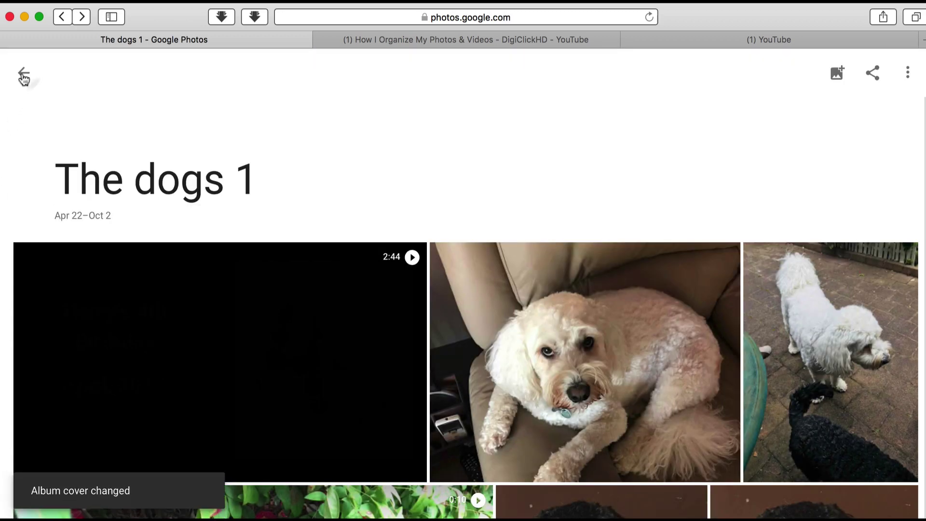
click(23, 75)
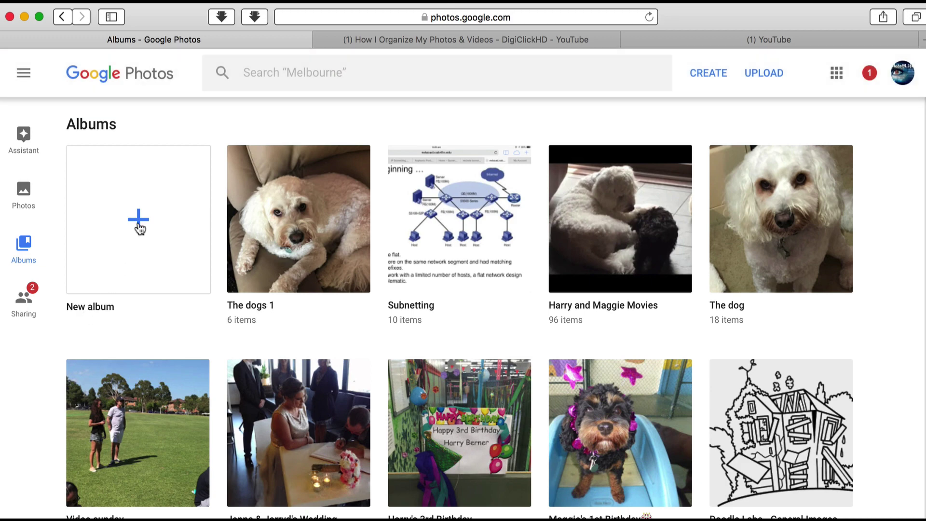
Start another new album from the New album card on the Albums page.
click(140, 228)
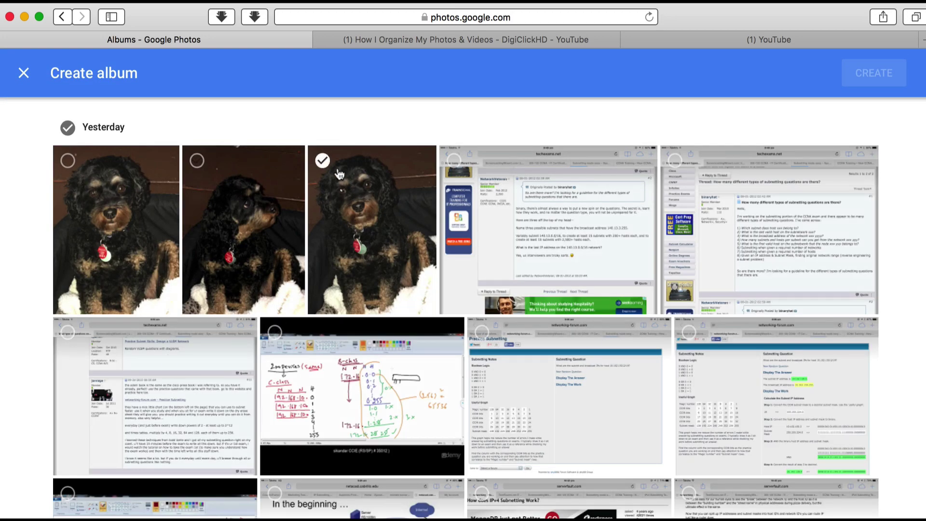
Pick seven dog photos, including the Aug 12 black and white and Aug 11 white shots, and create the album.
click(338, 172)
scroll(404, 365, down, 8)
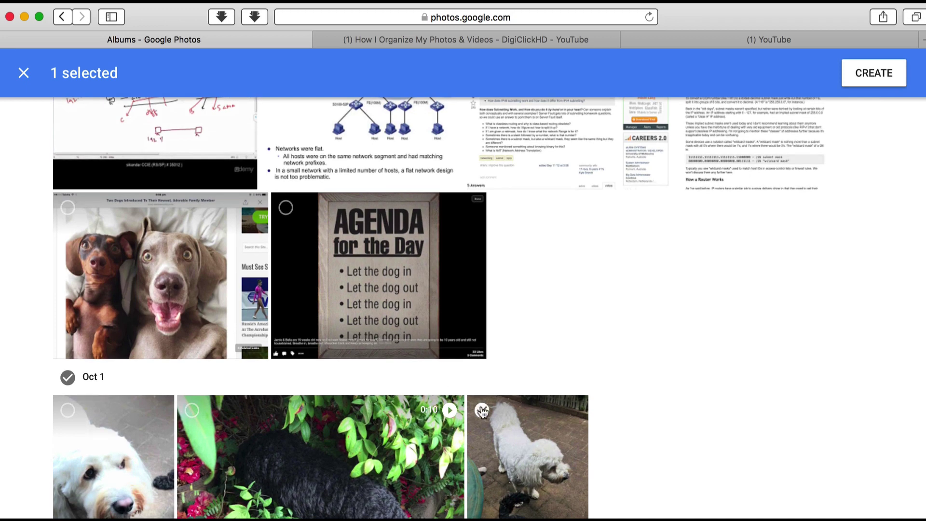
click(479, 409)
scroll(615, 454, down, 8)
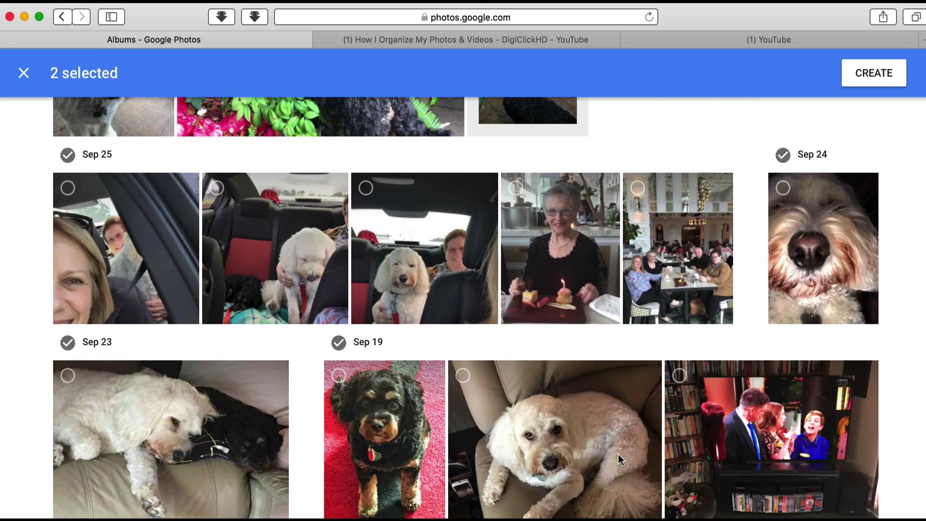
scroll(619, 456, down, 15)
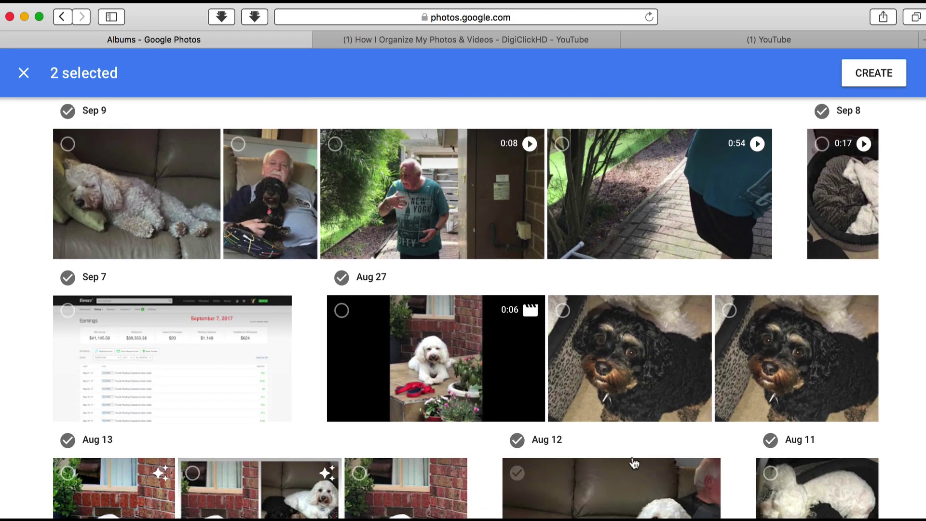
click(562, 300)
click(517, 463)
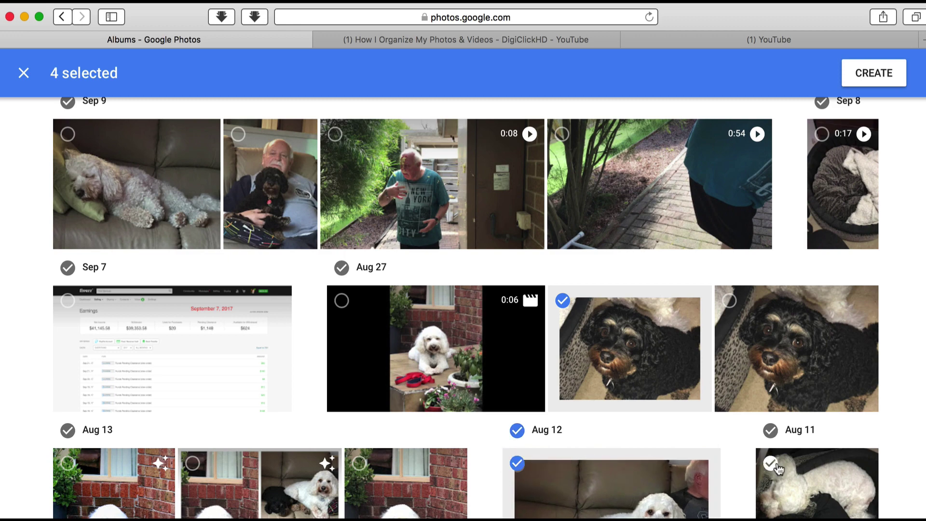
click(770, 463)
scroll(482, 395, down, 8)
click(189, 324)
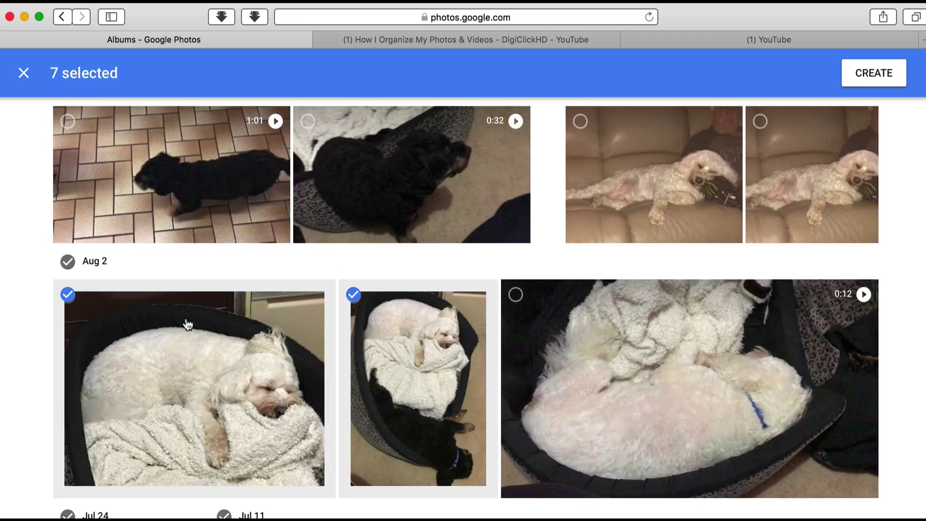
click(870, 75)
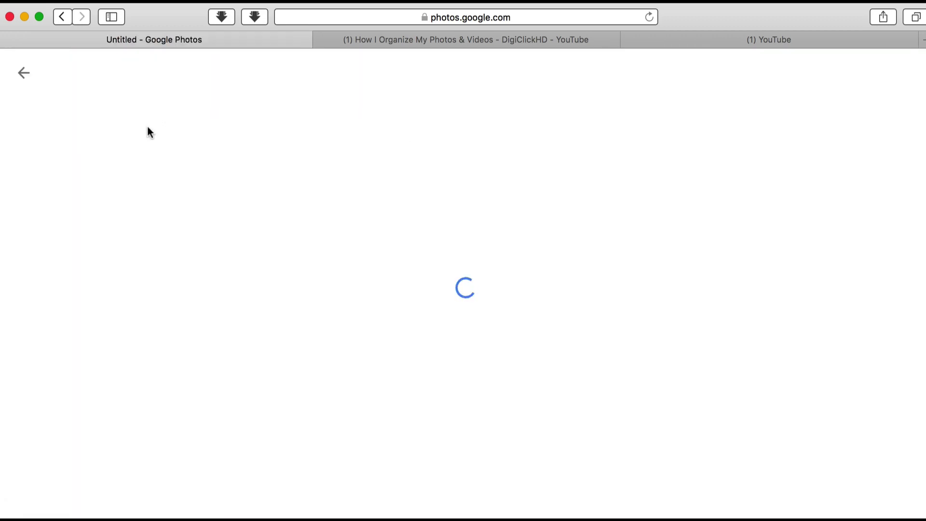
Title the new album 'The dogs 2', save it, and go back to the Albums list.
text(The)
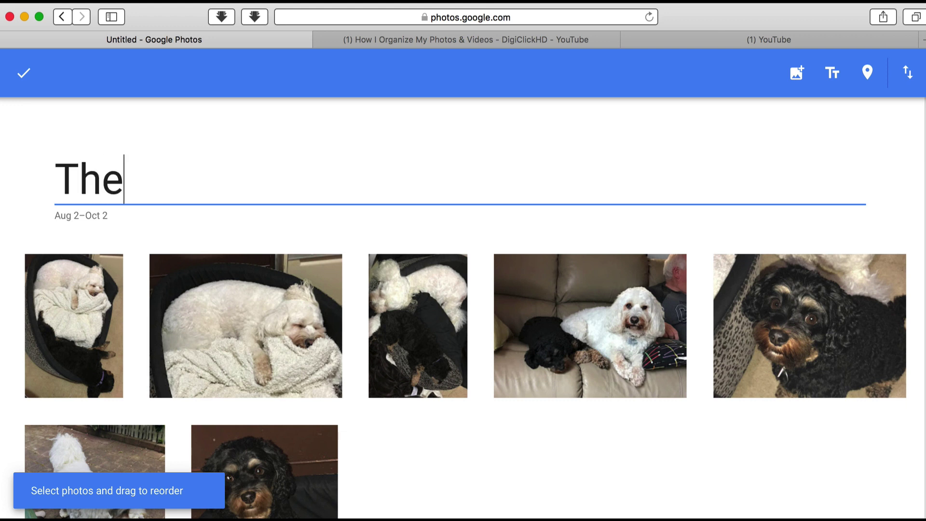
text( dogs 2)
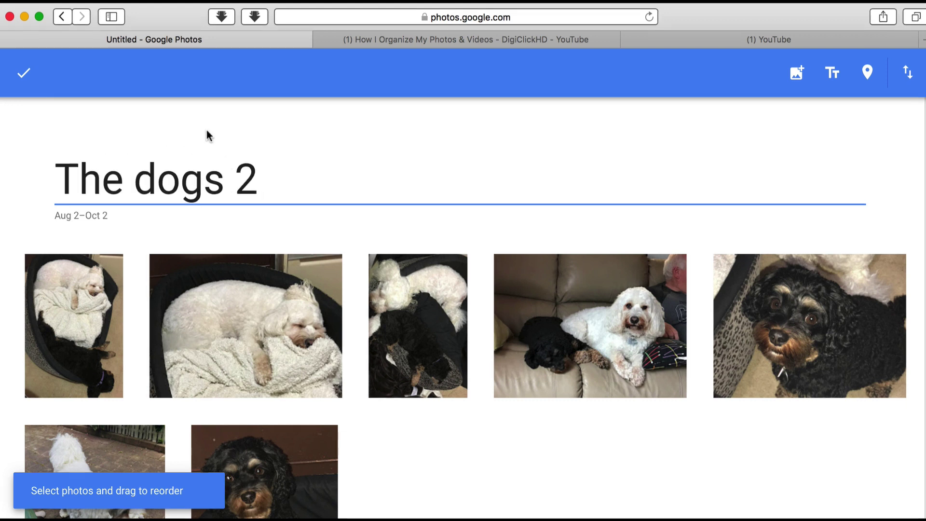
click(24, 72)
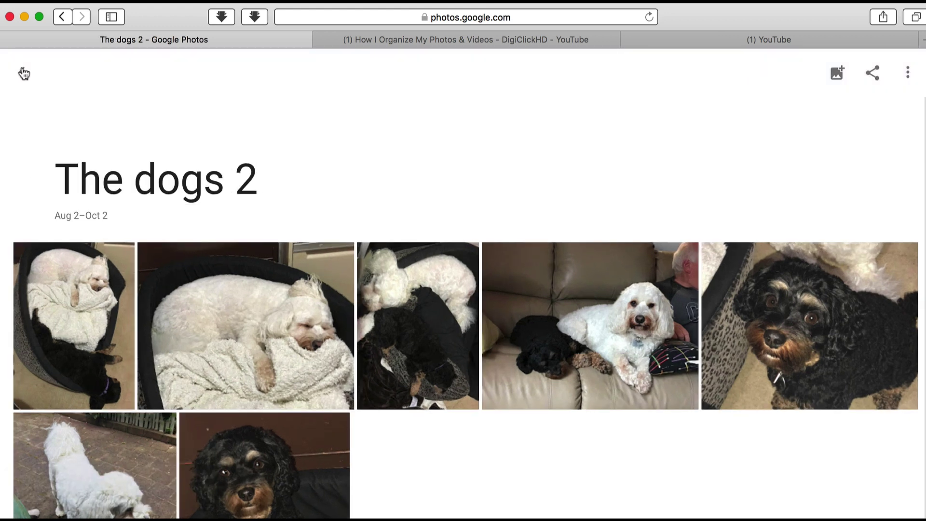
click(24, 73)
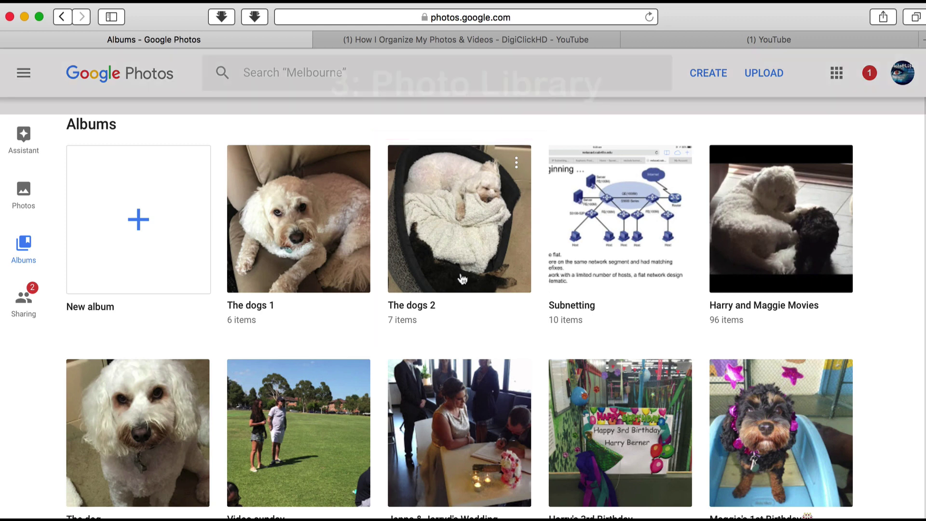
In the library, select five dog items including Mar 25, Mar 20 and two Mar 1 shots, then open the add menu.
click(24, 198)
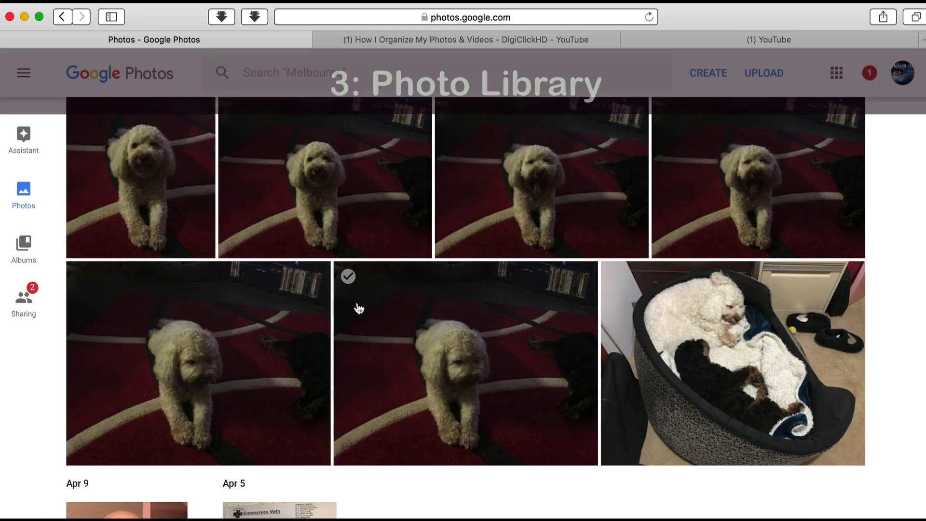
click(348, 278)
scroll(496, 356, down, 8)
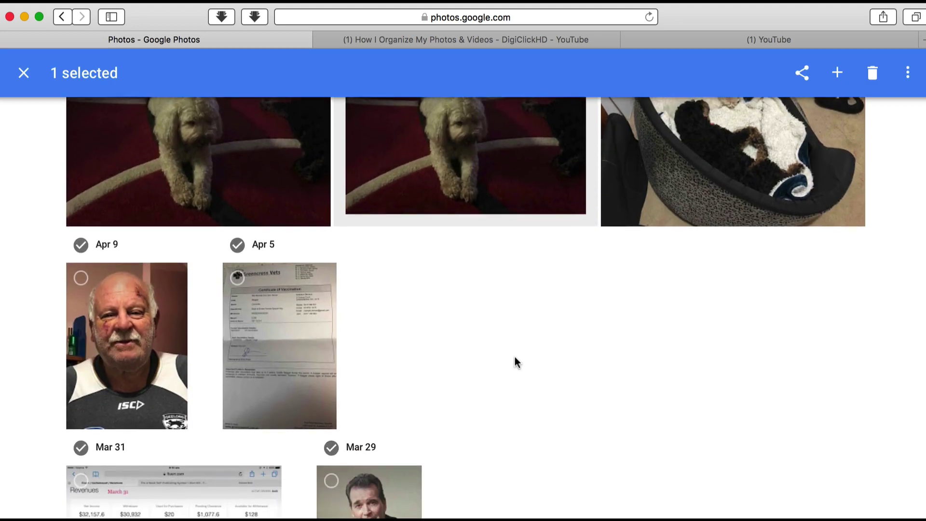
scroll(516, 361, down, 5)
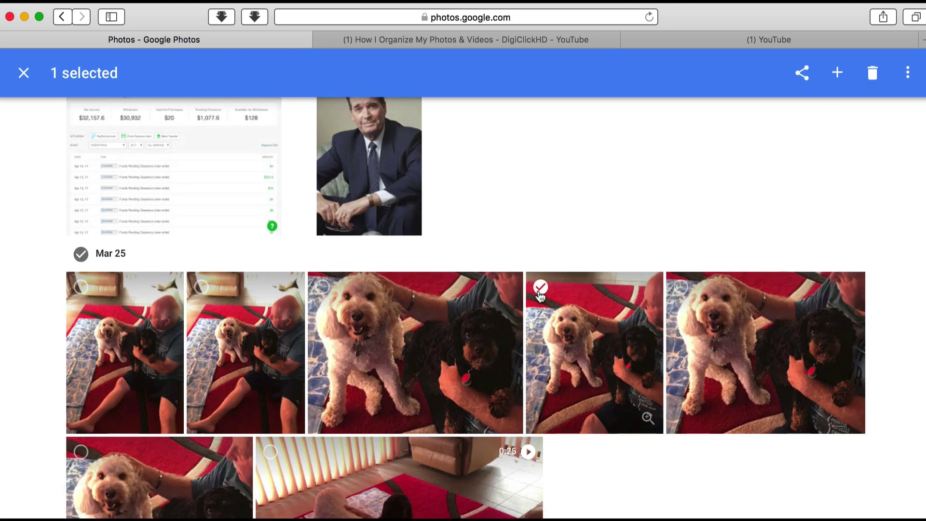
click(543, 371)
scroll(542, 372, down, 5)
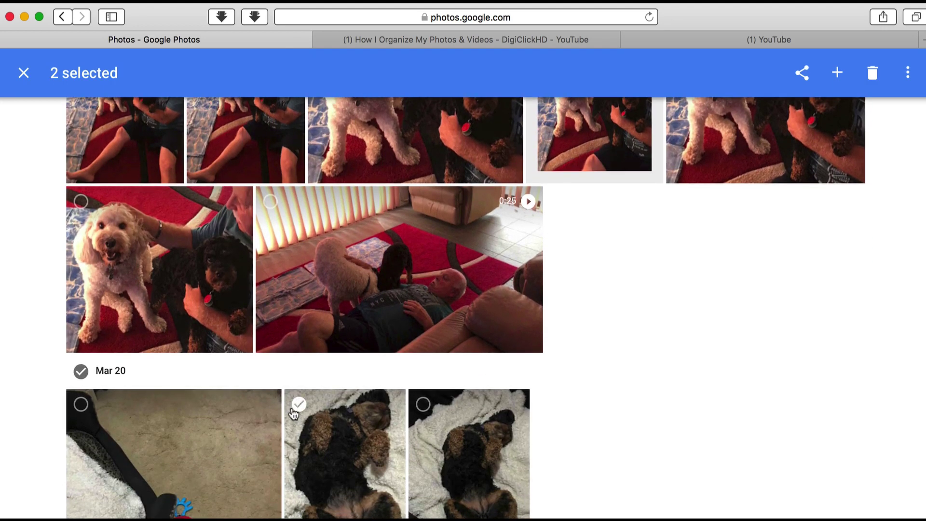
click(356, 416)
scroll(356, 415, down, 8)
click(350, 219)
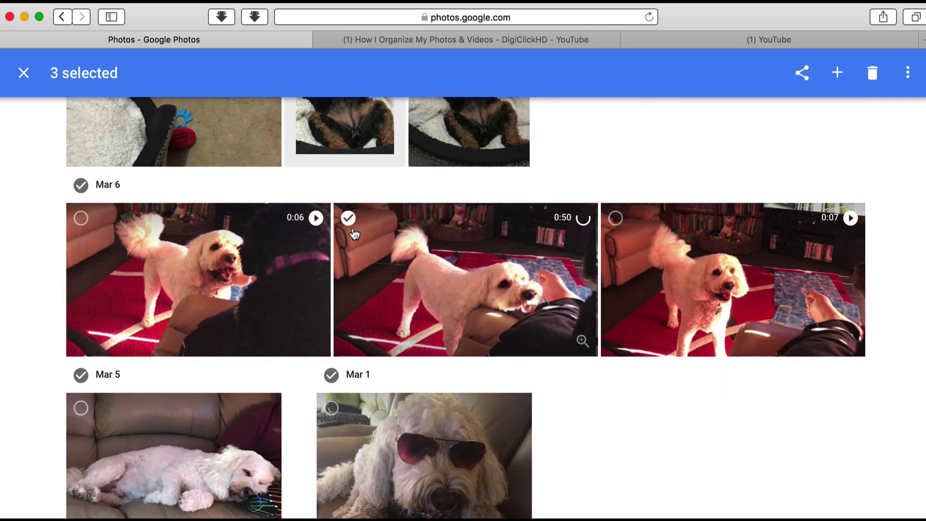
click(467, 451)
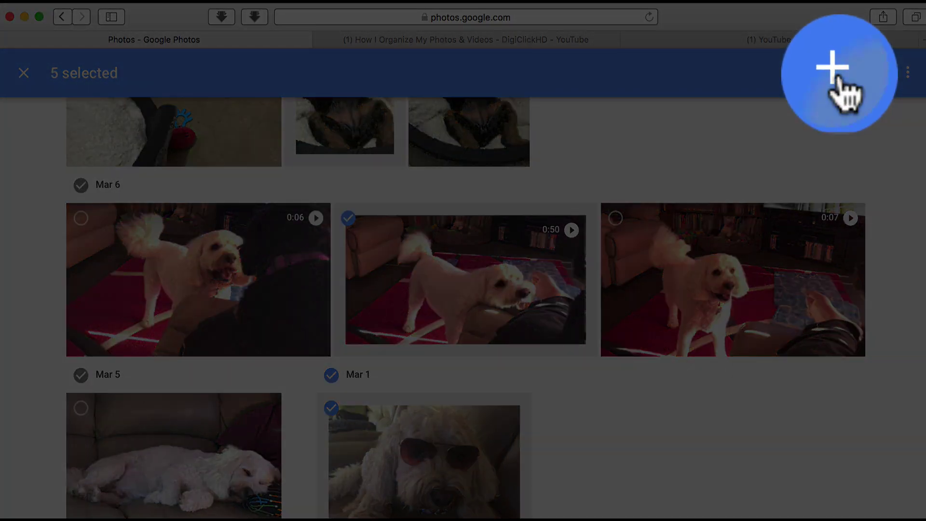
click(838, 74)
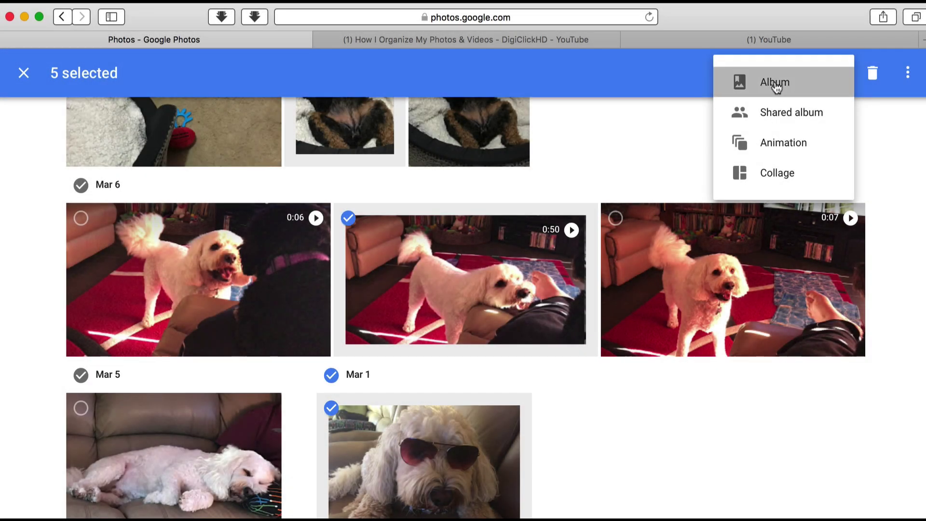
Put the five selected items into a new album titled 'The dogs 3'.
click(774, 82)
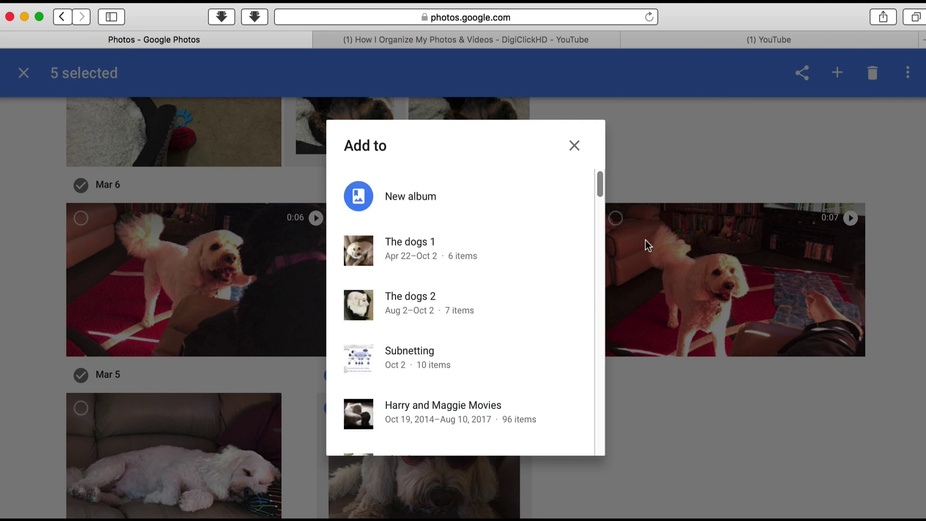
click(410, 200)
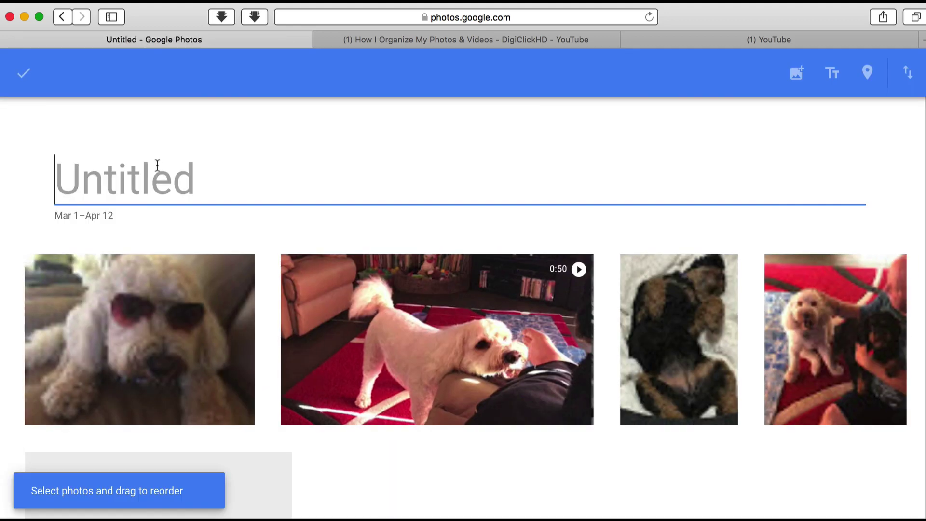
text(The )
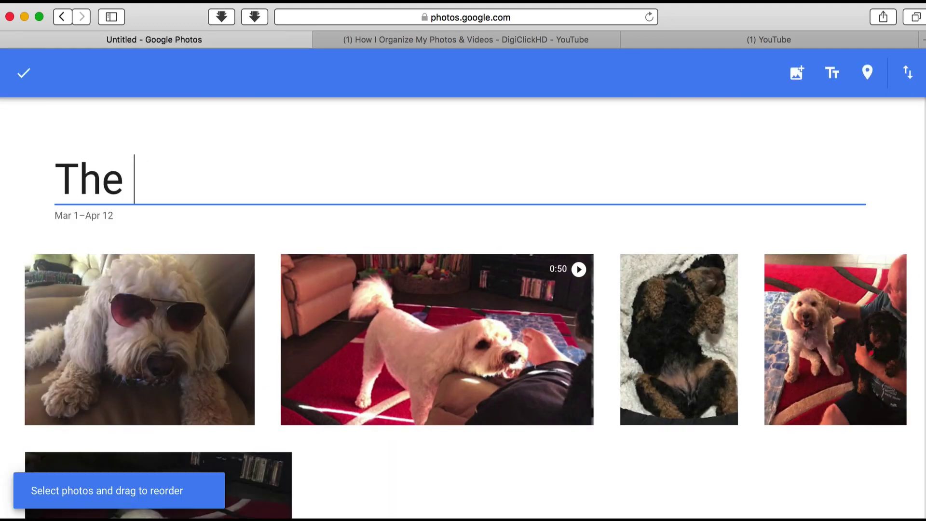
text(dogs 3)
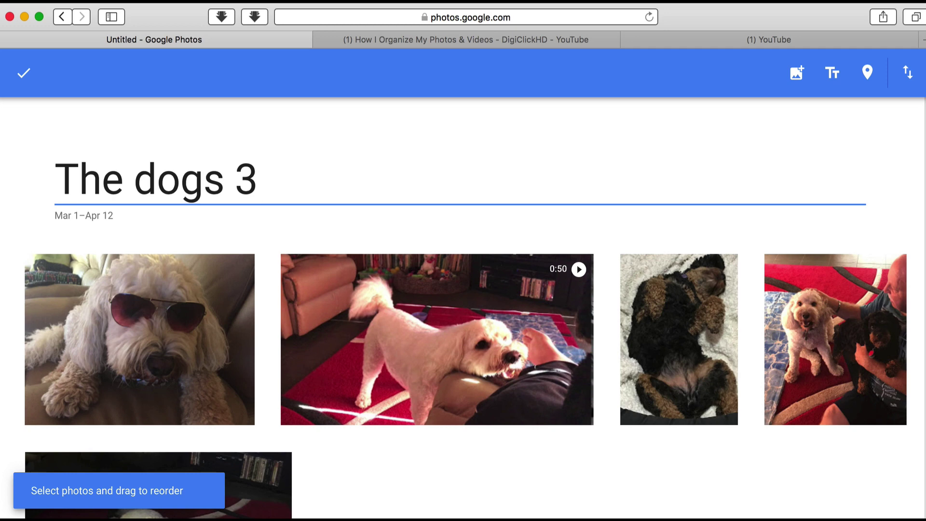
click(22, 77)
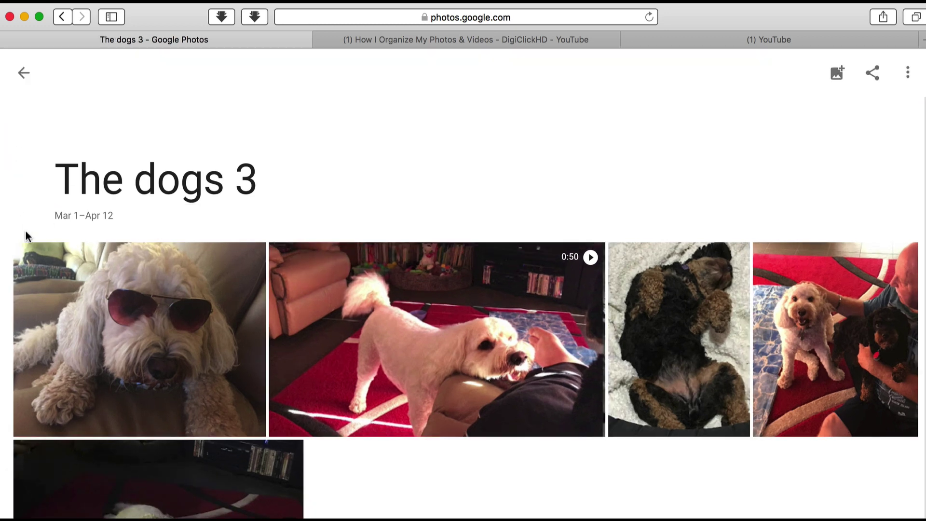
Leave the new album and view the Albums page, where 'The dogs 3' lists 5 items.
click(24, 76)
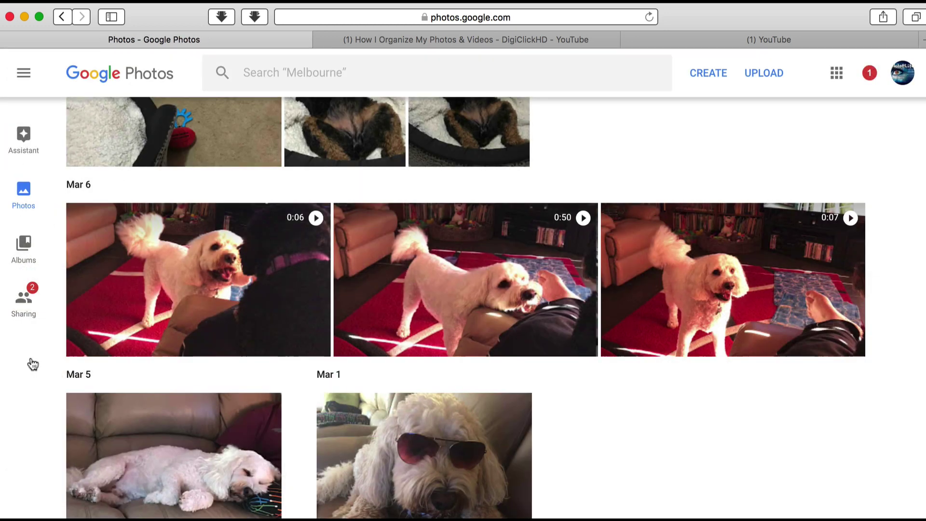
click(21, 244)
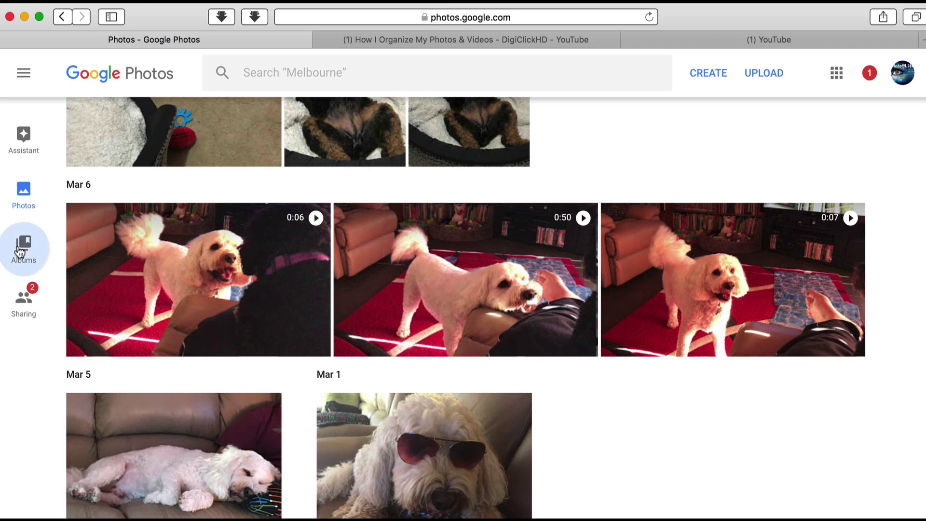
scroll(116, 436, down, 3)
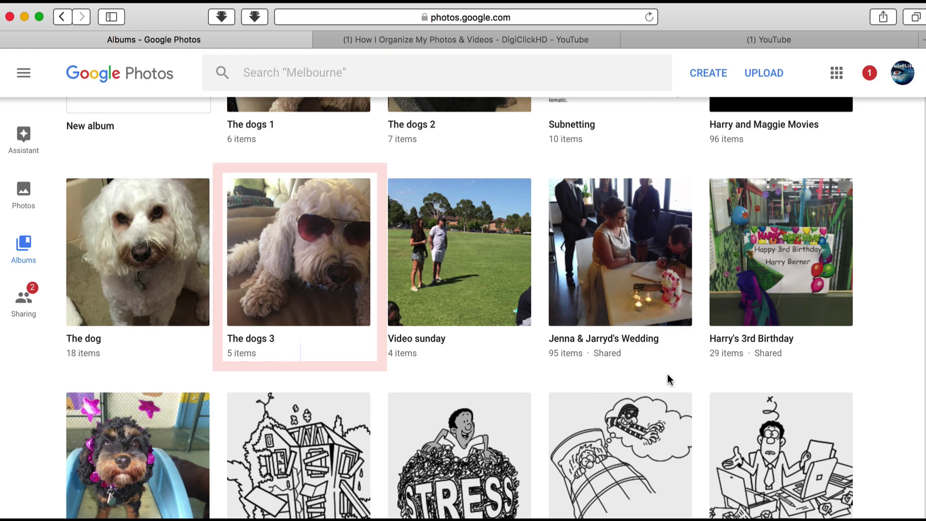
scroll(668, 380, up, 4)
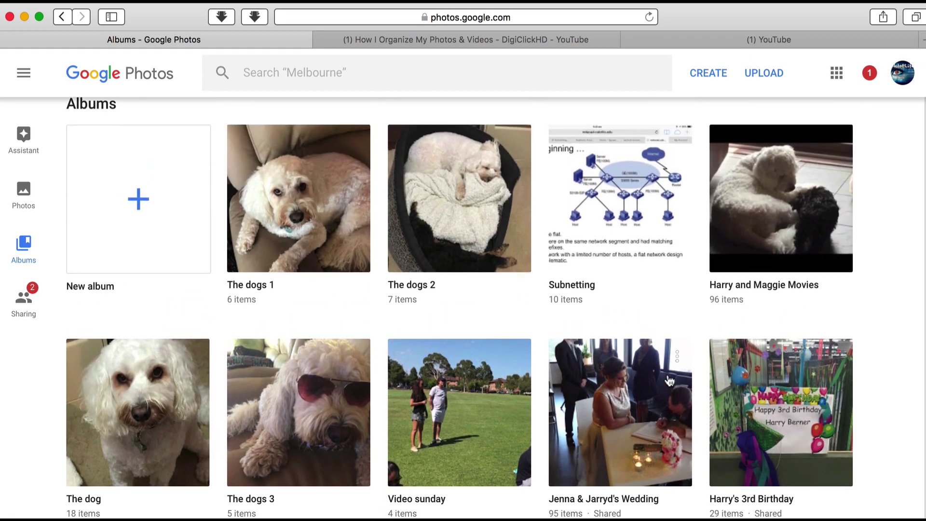